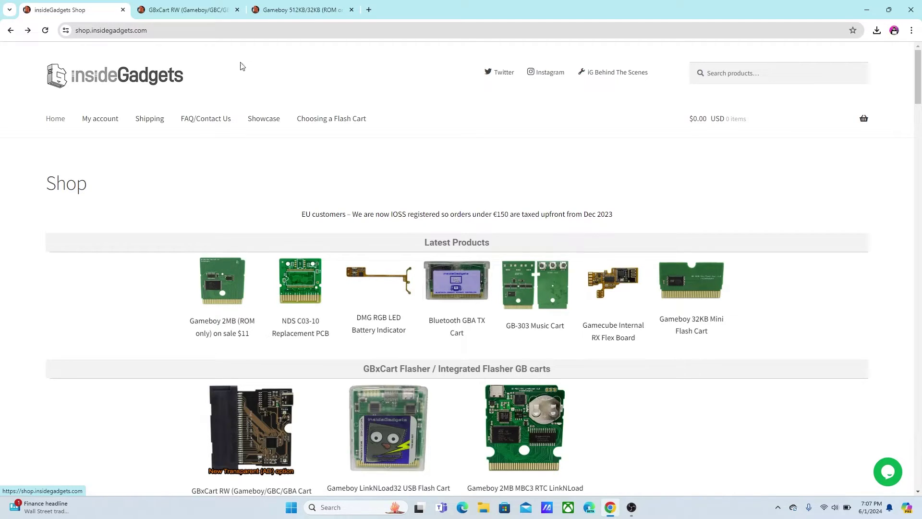
Step: Browse the 512KB/32KB flash cart and GBxCart RW product pages, then minimize Chrome
click(315, 11)
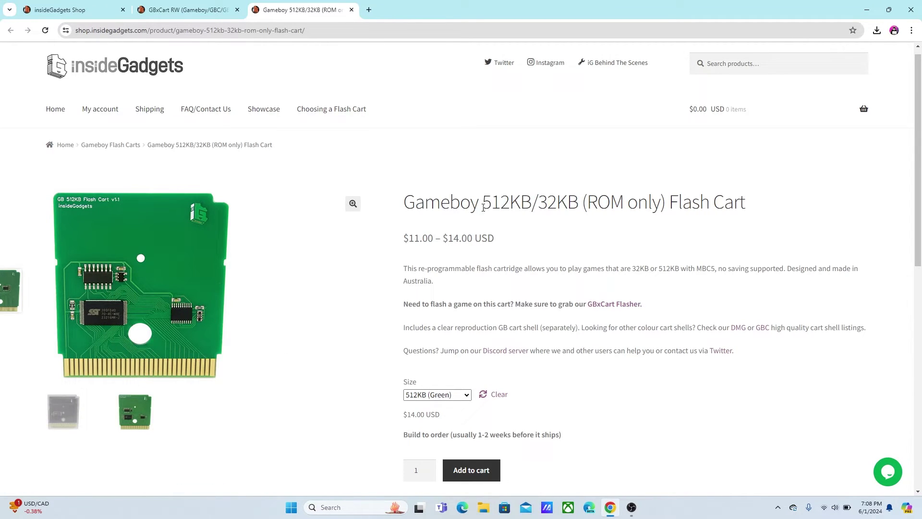
click(105, 16)
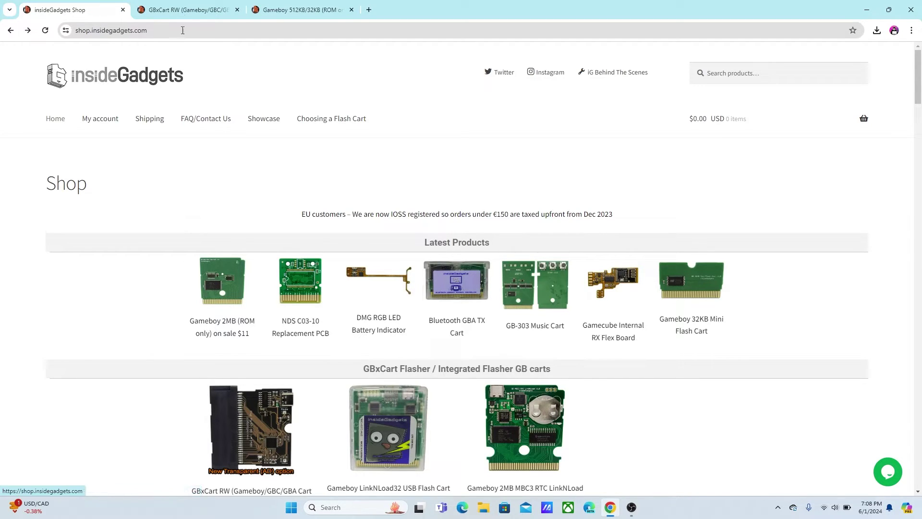
click(188, 9)
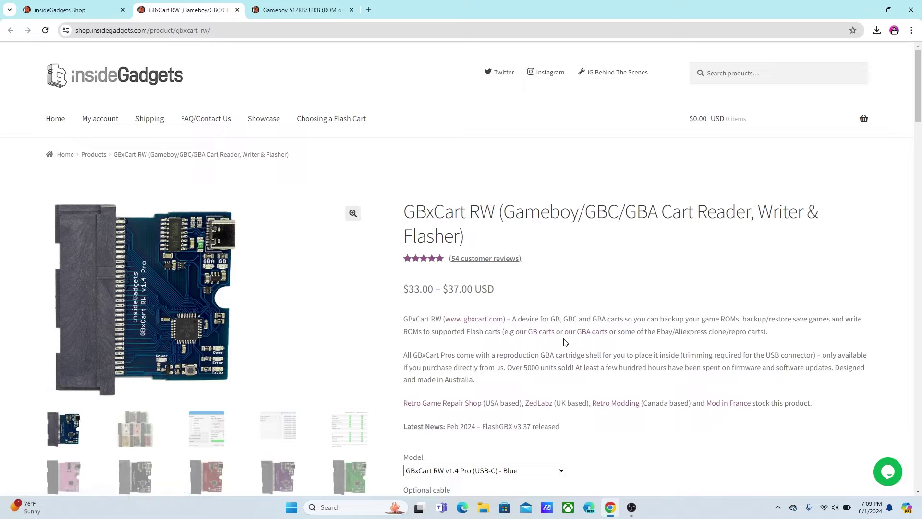
scroll(565, 342, down, 7)
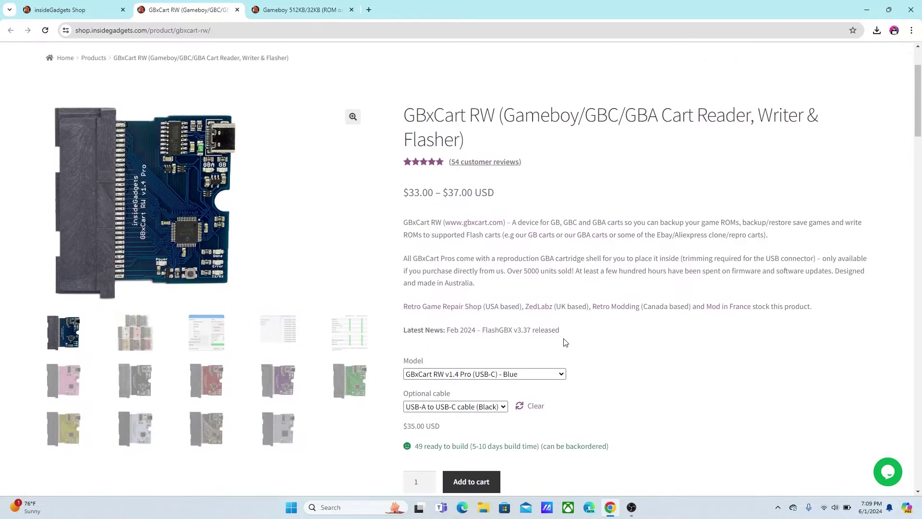
scroll(565, 342, down, 2)
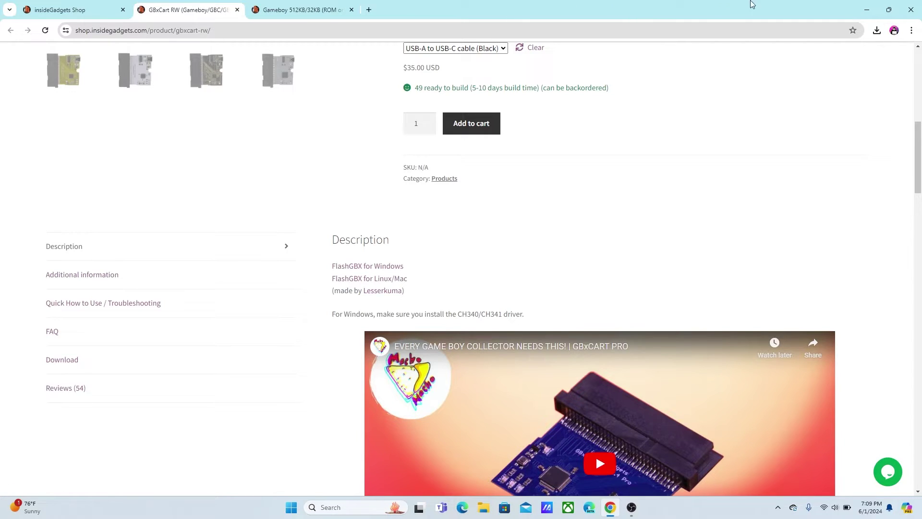
click(867, 10)
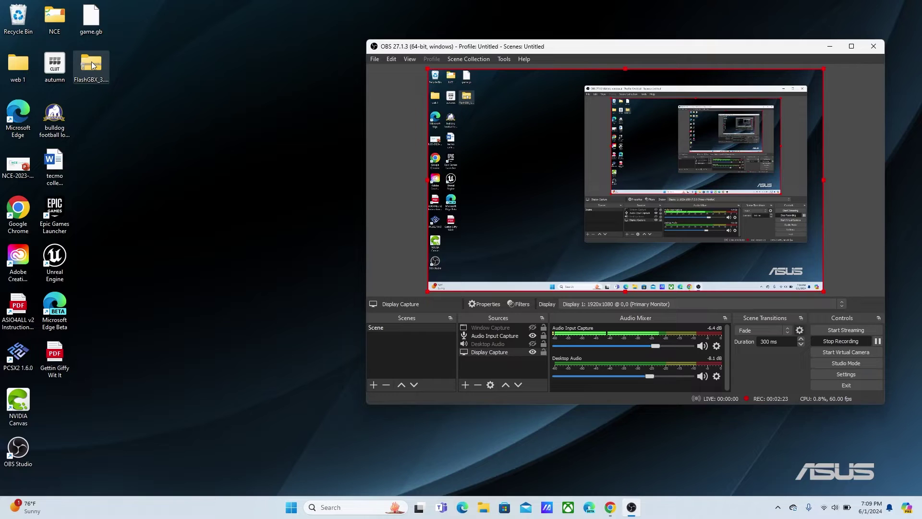
Step: Extract the desktop FlashGBX zip into FlashGBX_3.37_Windows_Portable and bring the browser back
right_click(93, 65)
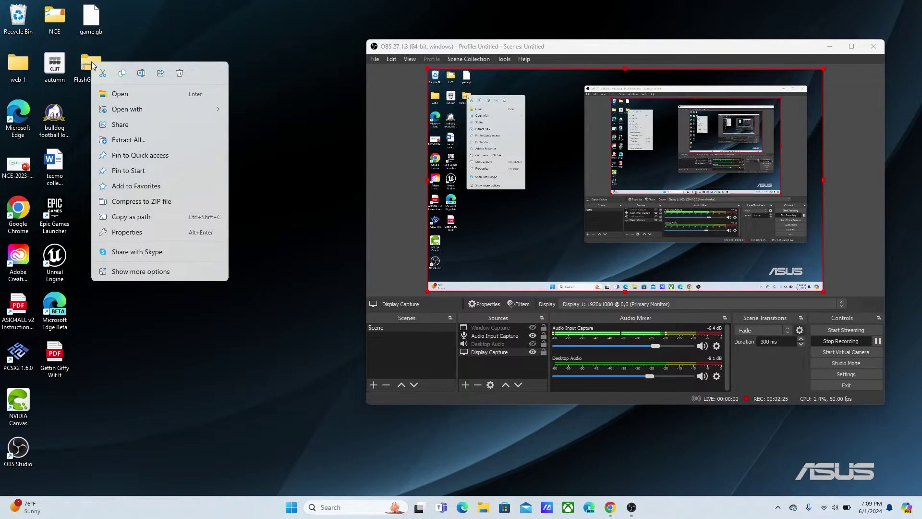
click(140, 143)
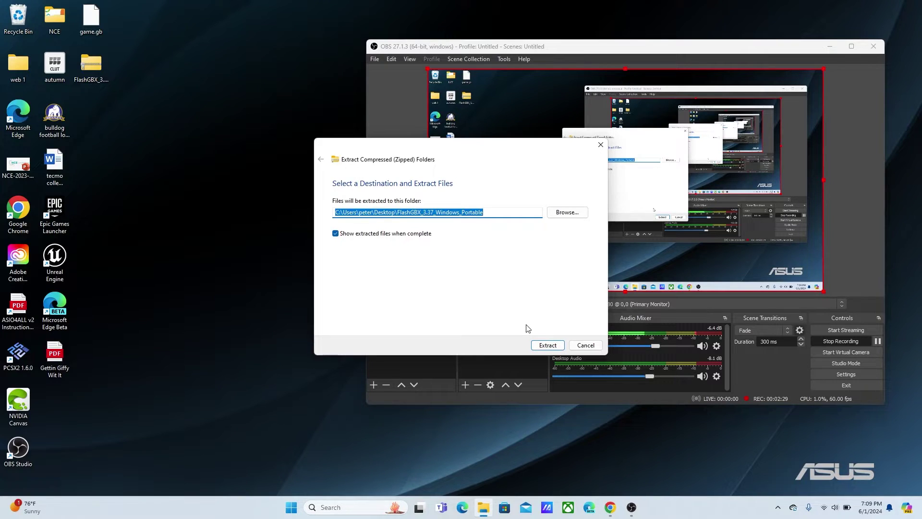
click(544, 347)
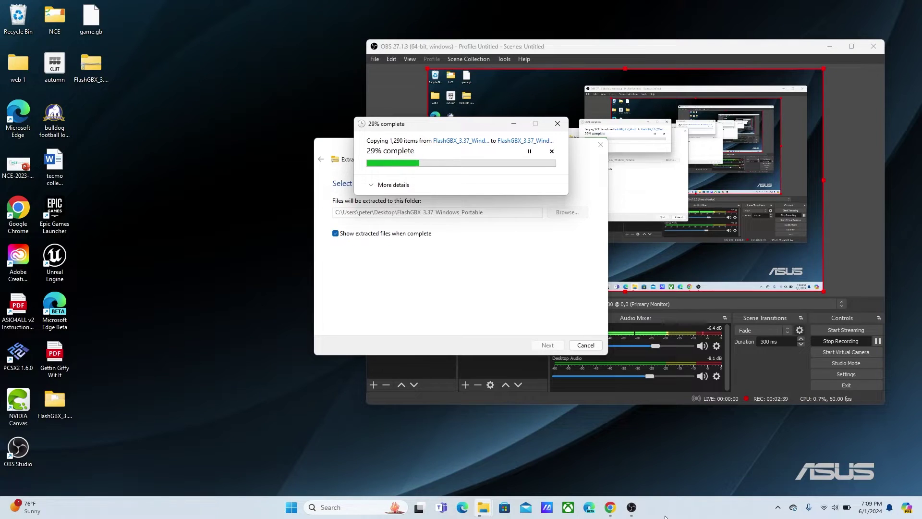
click(612, 508)
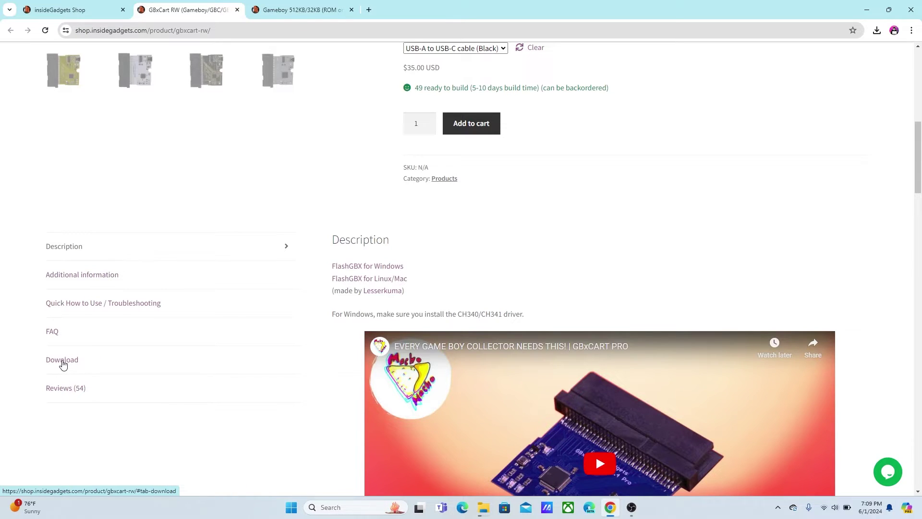
Step: Show the Download information section on the GBxCart RW product page
click(63, 364)
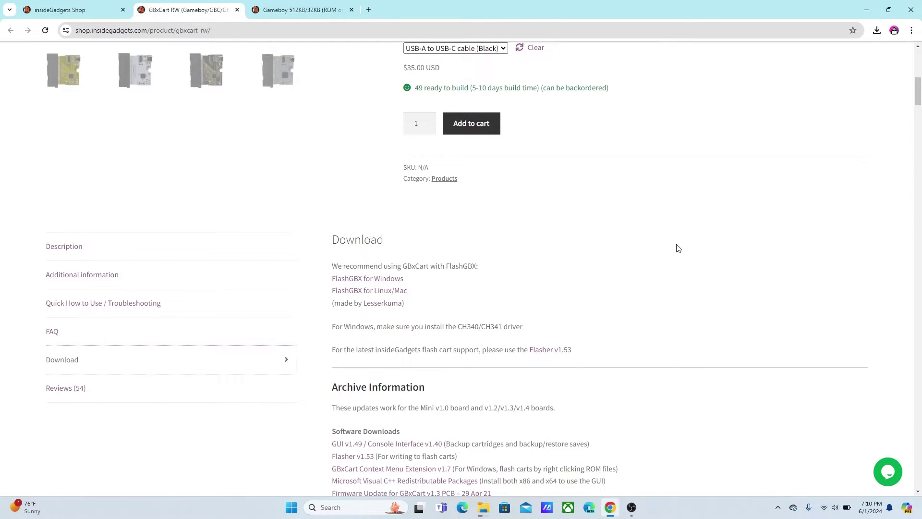
scroll(679, 249, up, 1)
scroll(678, 248, down, 2)
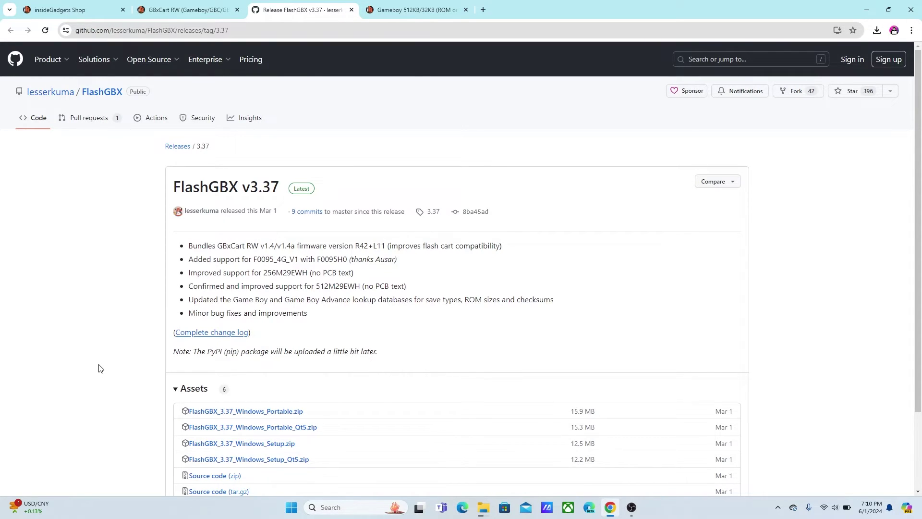
Step: Scroll to the FlashGBX v3.37 release assets, then minimize the browser
scroll(100, 368, down, 3)
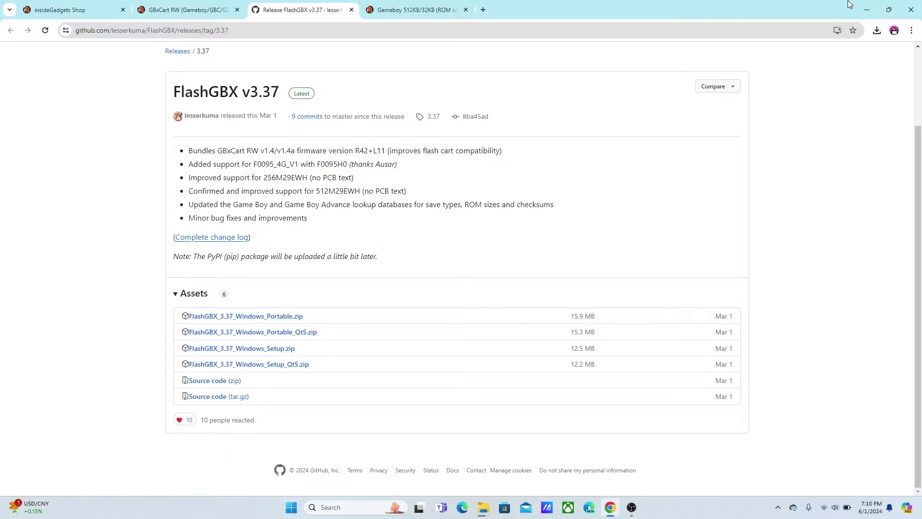
click(862, 7)
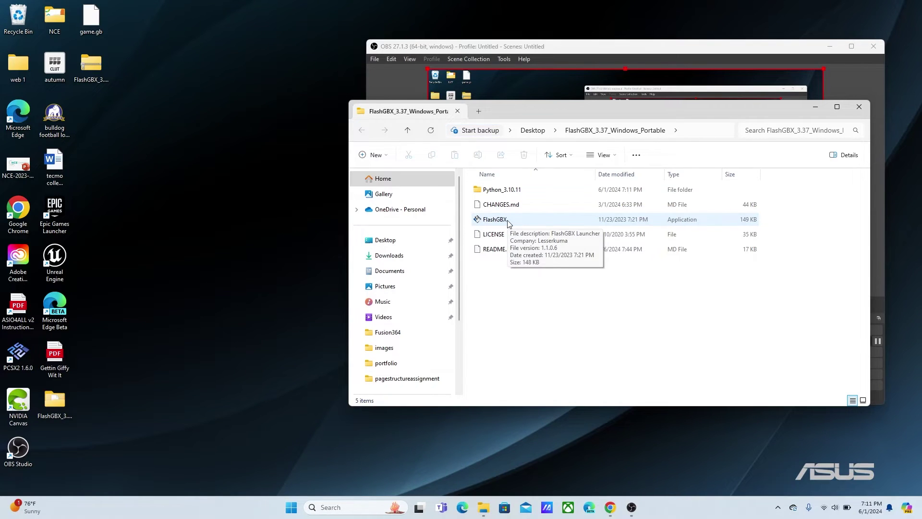
Step: Launch the FlashGBX application from the FlashGBX_3.37_Windows_Portable folder
click(499, 222)
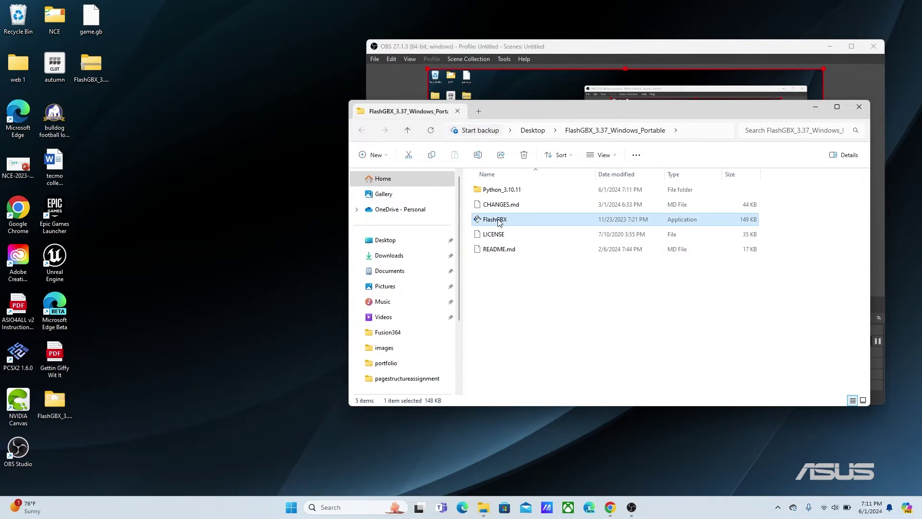
double_click(499, 221)
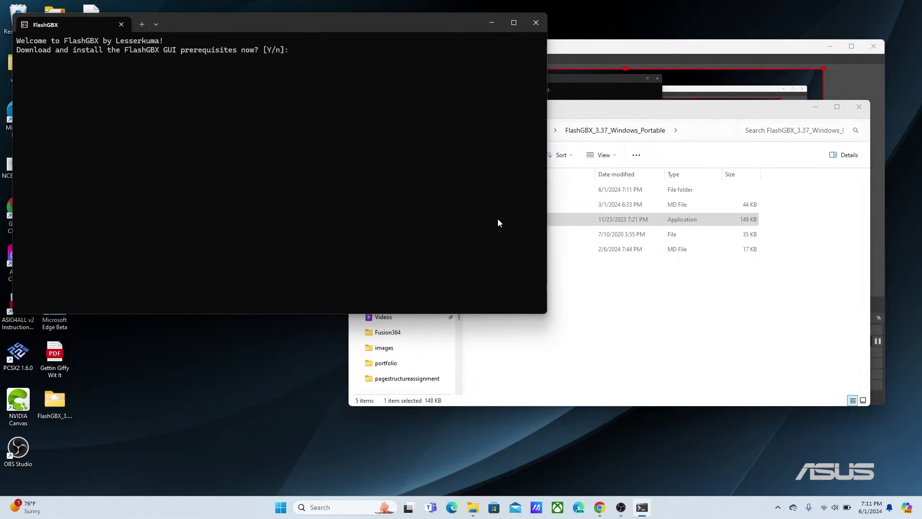
Step: Answer y at the console prompt to install the PySide6 GUI prerequisites
text(y)
key(Return)
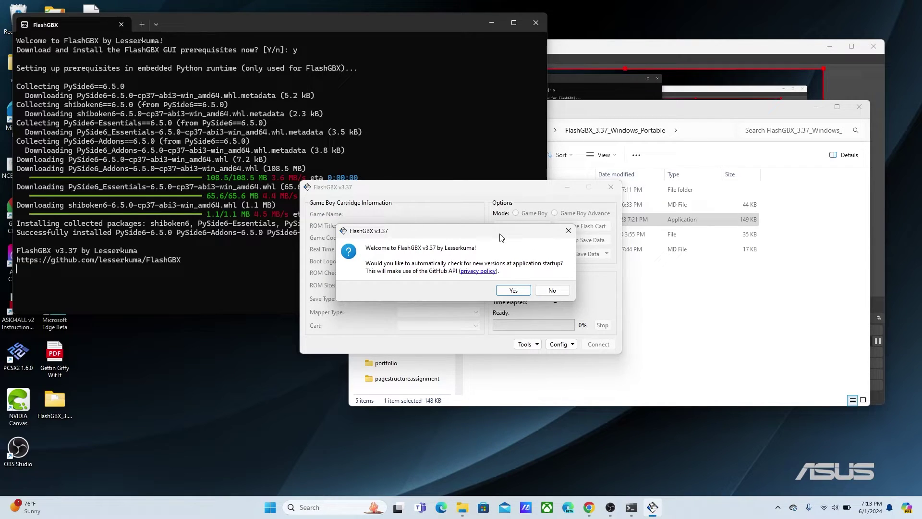
Step: Decline automatic update checks at startup and dismiss the update-check notice
click(548, 291)
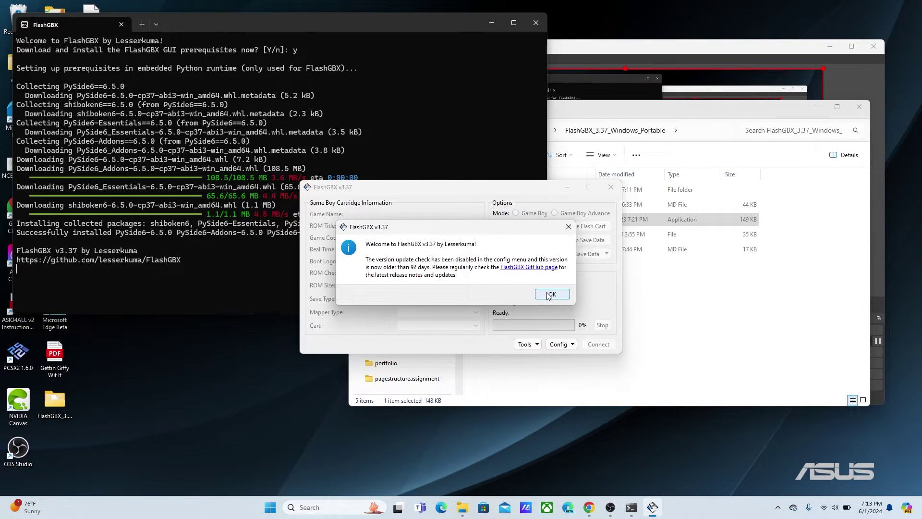
click(549, 294)
Step: Dismiss the no-compatible-device warning so FlashGBX shows Ready
click(546, 305)
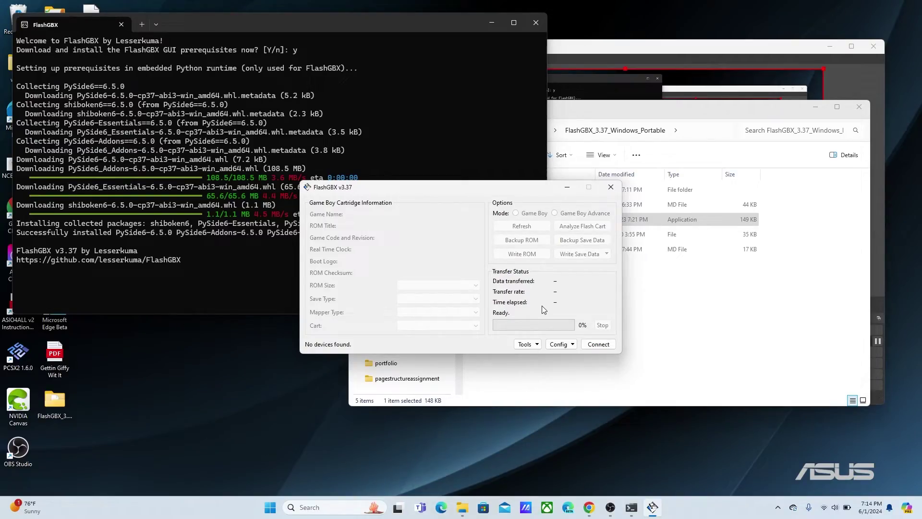
Step: Connect to the GBxCart RW in Game Boy mode, refresh, and set save type 512K SRAM (64 KiB)
click(599, 345)
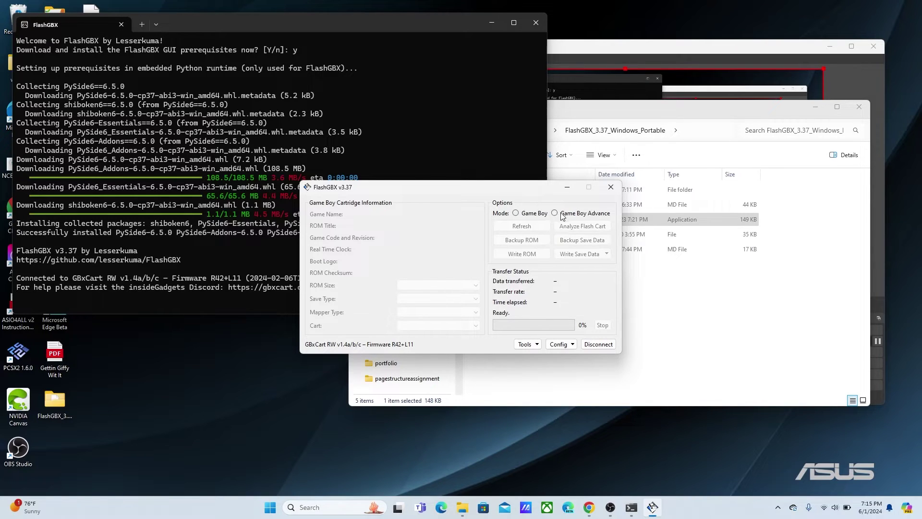
click(516, 214)
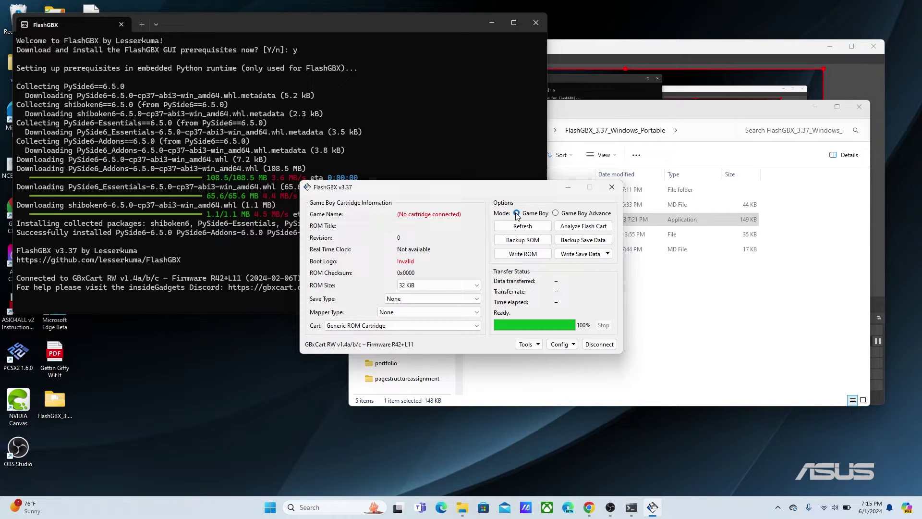
click(515, 227)
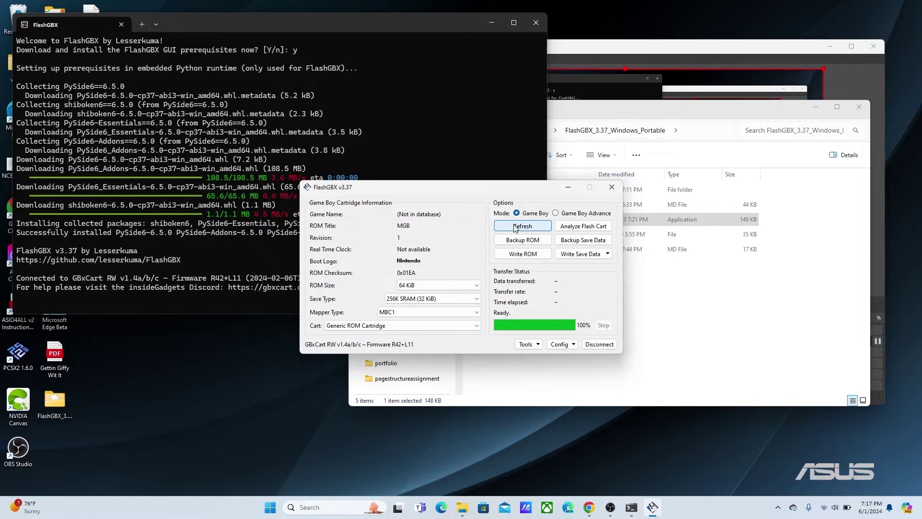
click(436, 301)
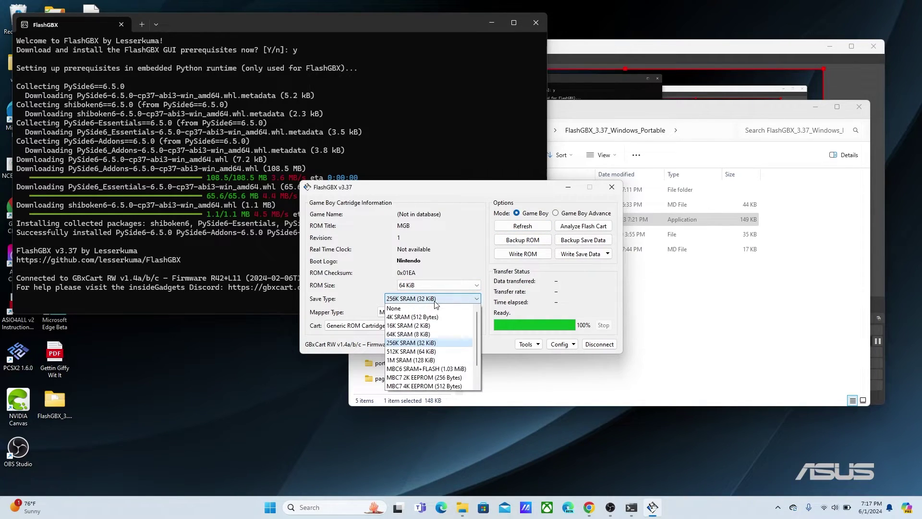
click(422, 351)
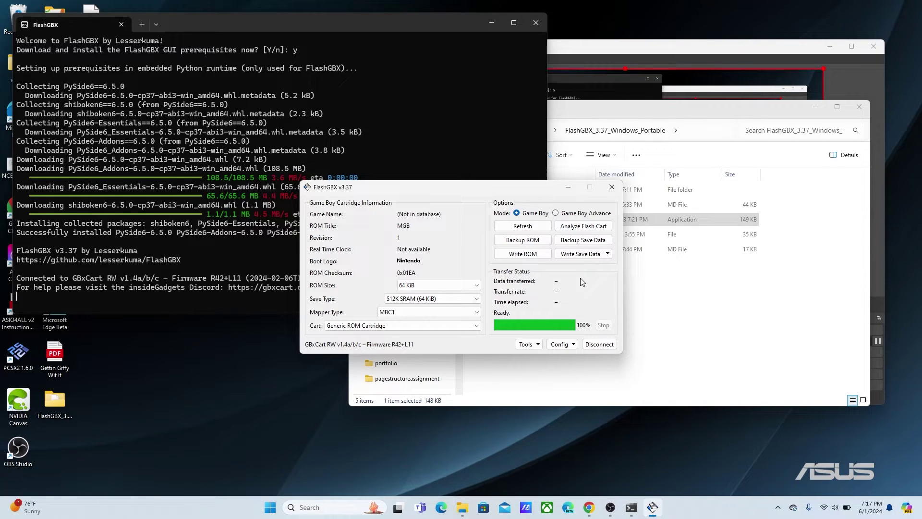
Step: Detect the flash cart as DIY SST39SF040 and choose Desktop game.gb to write
click(531, 259)
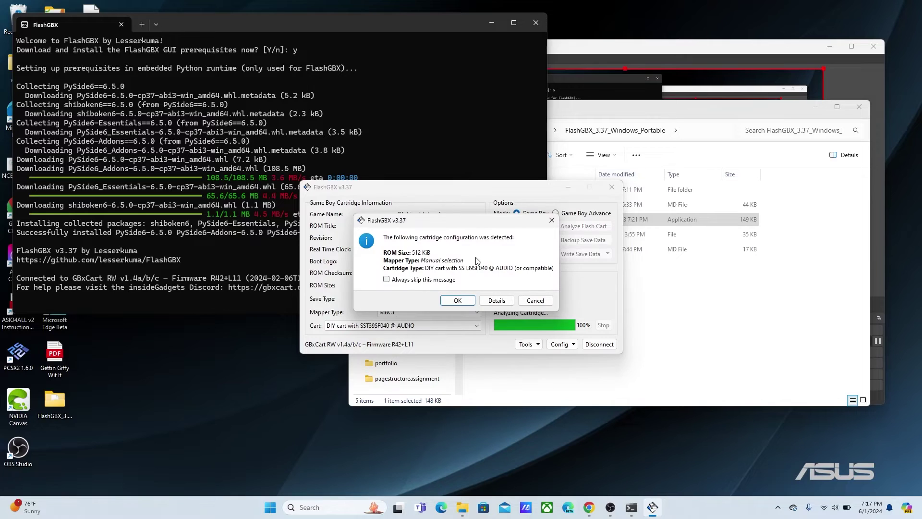
click(457, 302)
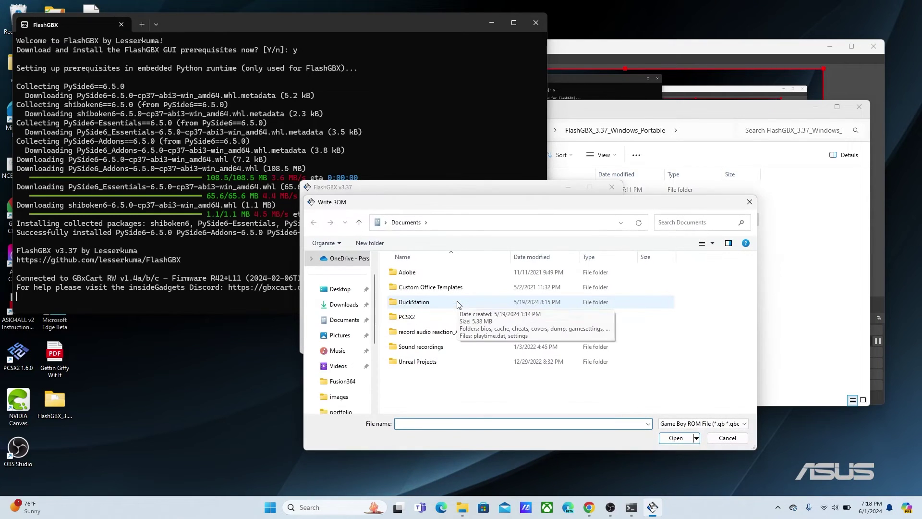
click(342, 290)
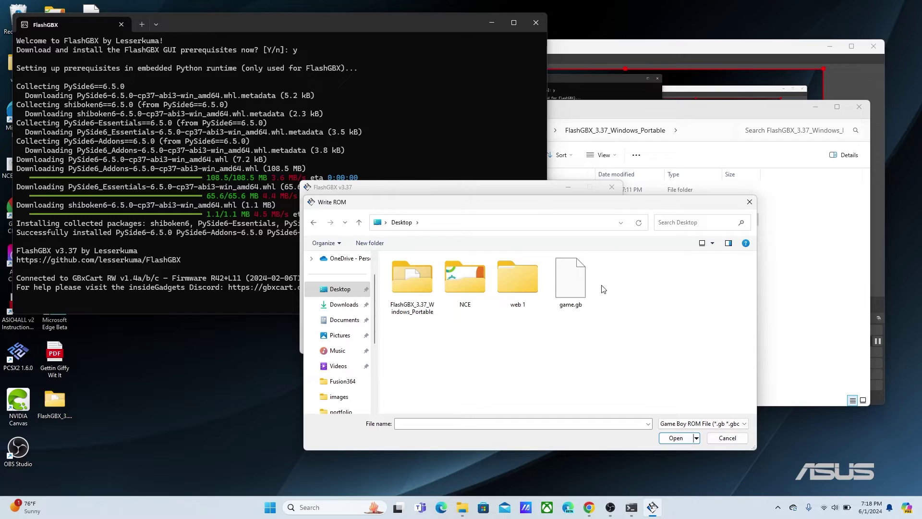
click(571, 278)
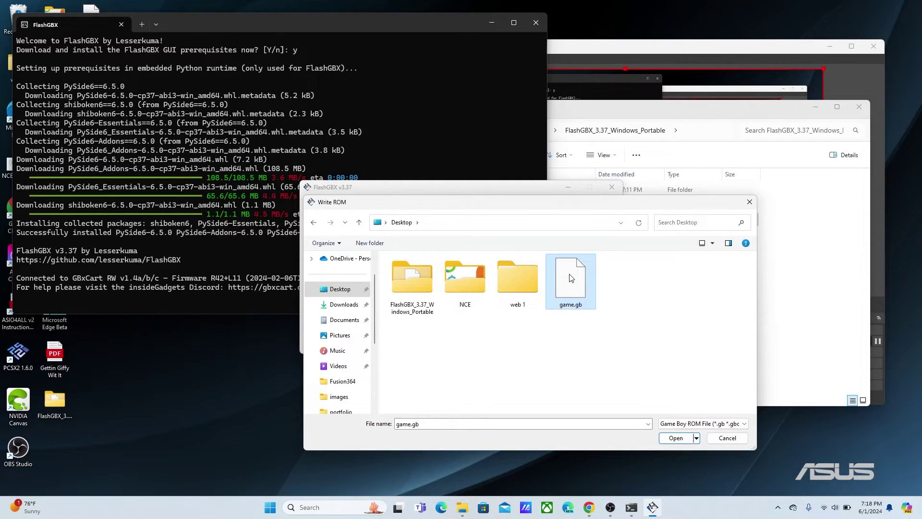
click(676, 438)
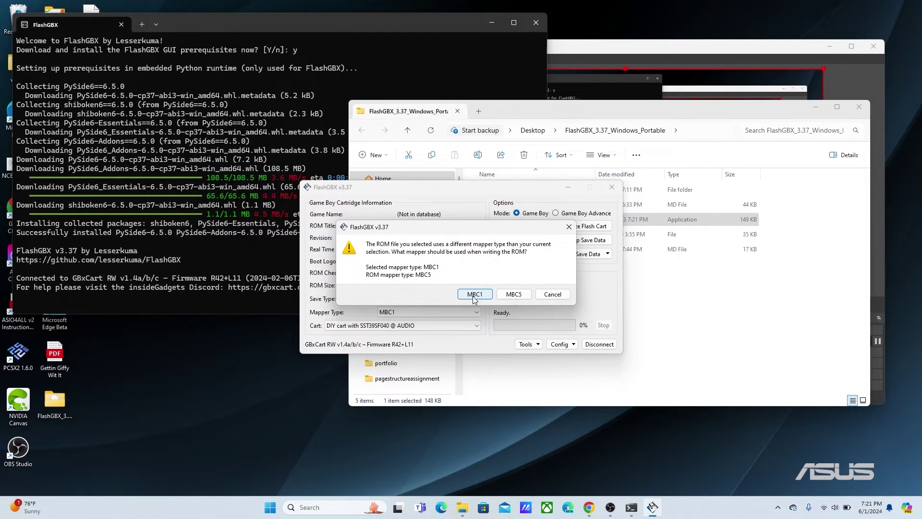
Step: Keep the MBC1 mapper to write game.gb, then dismiss the write-and-verify success message
click(474, 295)
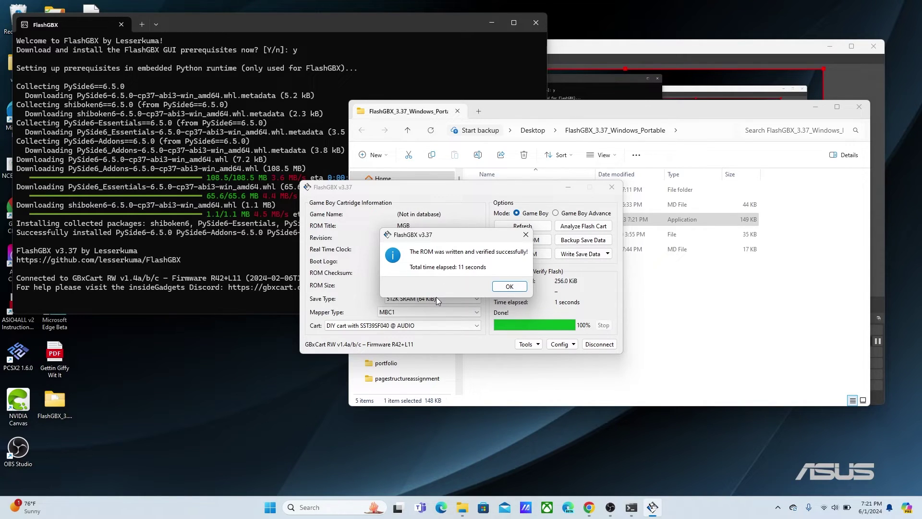
click(509, 286)
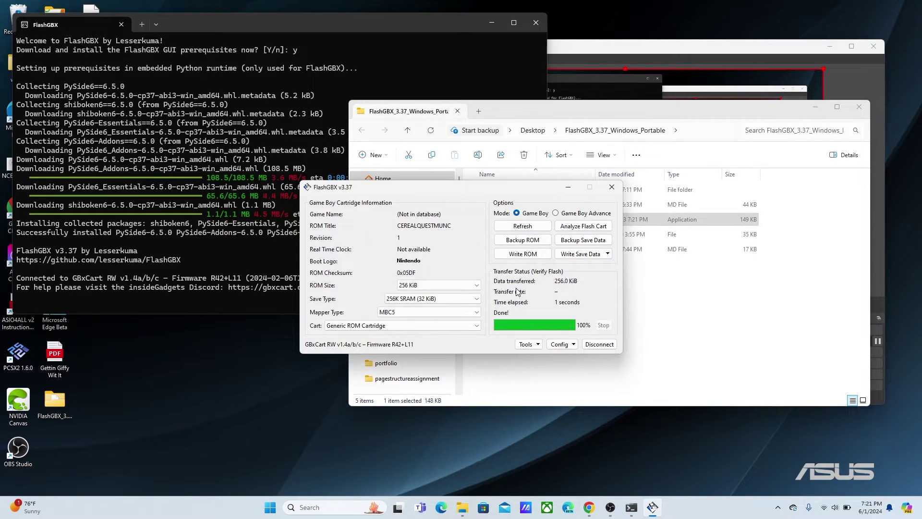
click(600, 344)
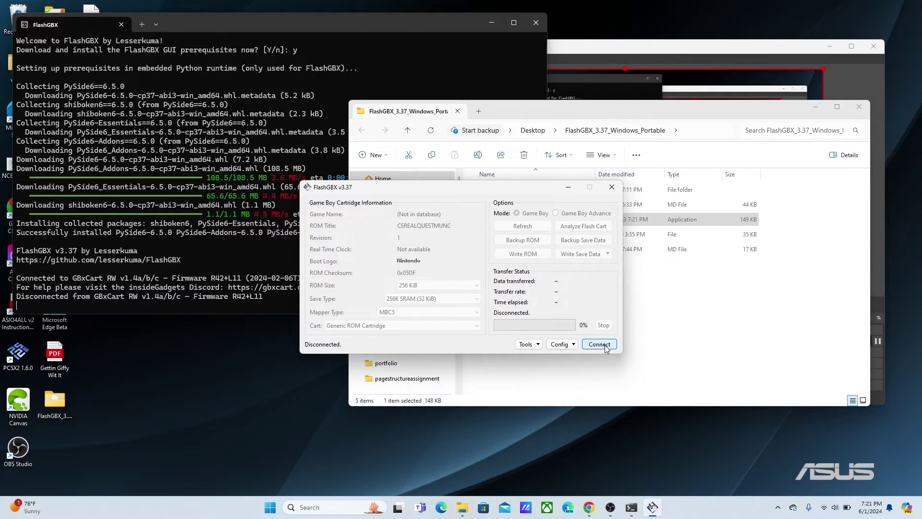